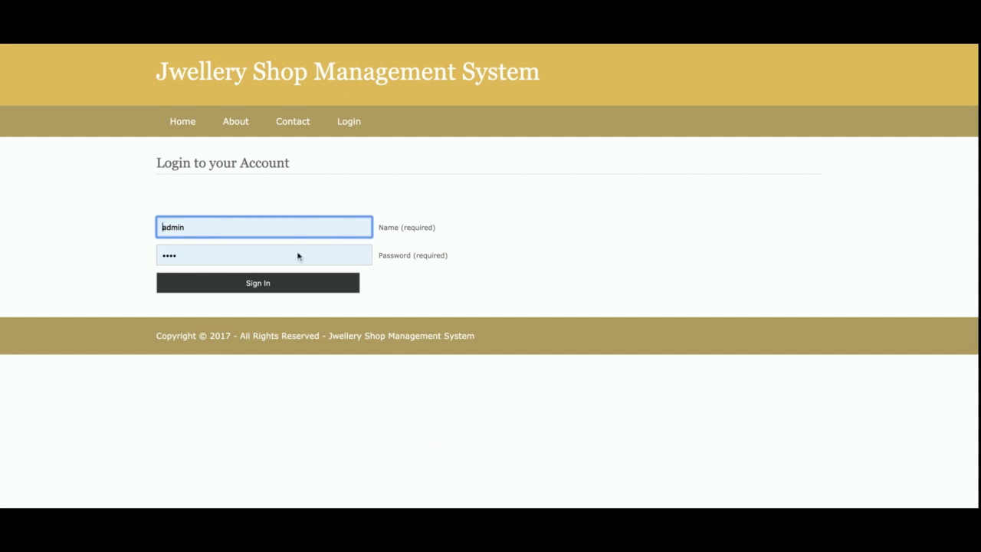
- Sign in as admin and go to Jwellery Management > Add Jwellery
click(247, 284)
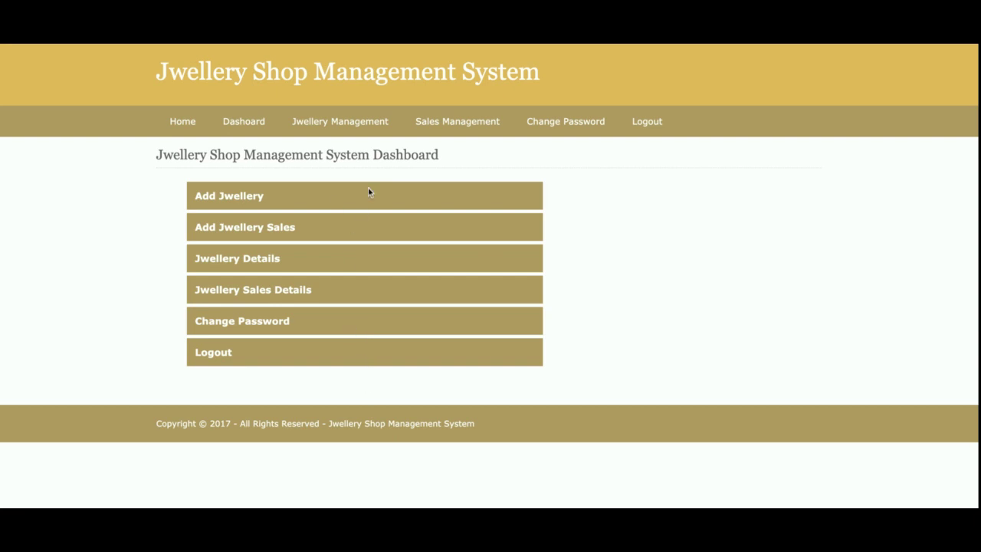
mouse_move(387, 131)
click(354, 150)
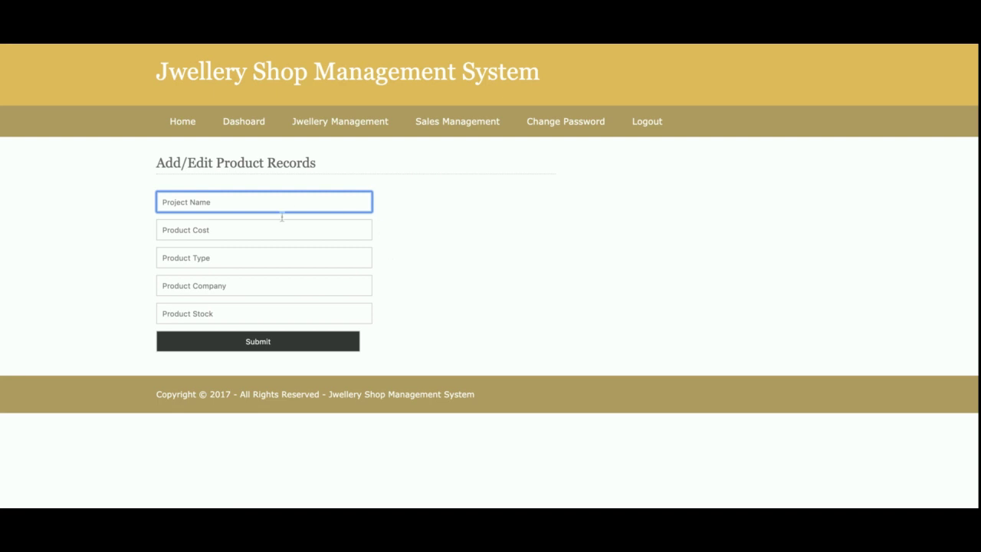
- Open Jwellery Details, then edit and resubmit the Pearl Earing record unchanged
mouse_move(346, 124)
click(307, 173)
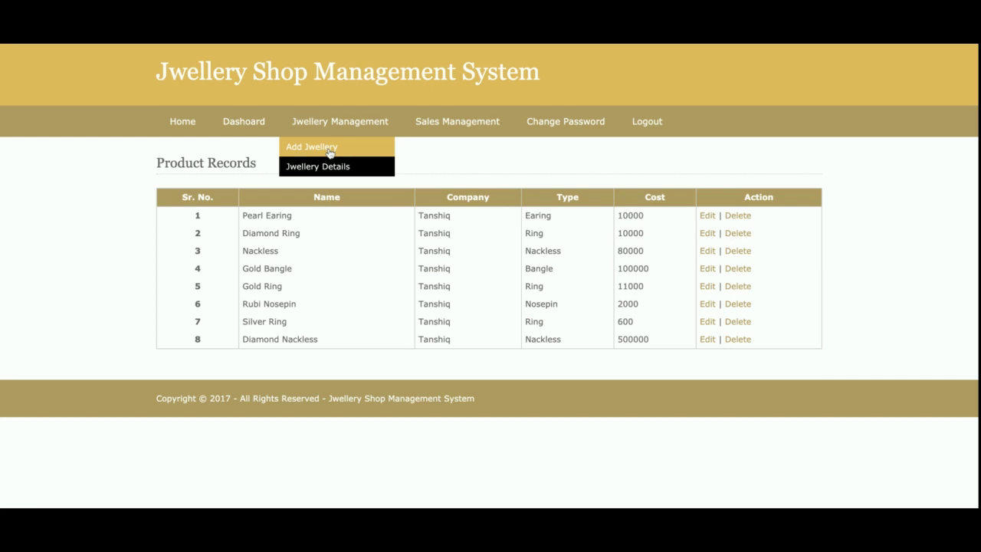
click(707, 215)
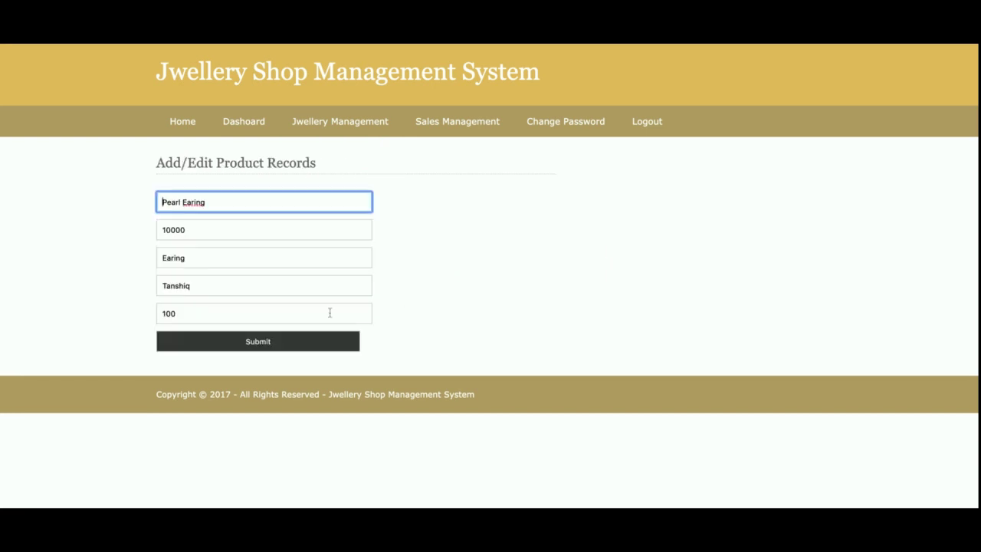
click(222, 348)
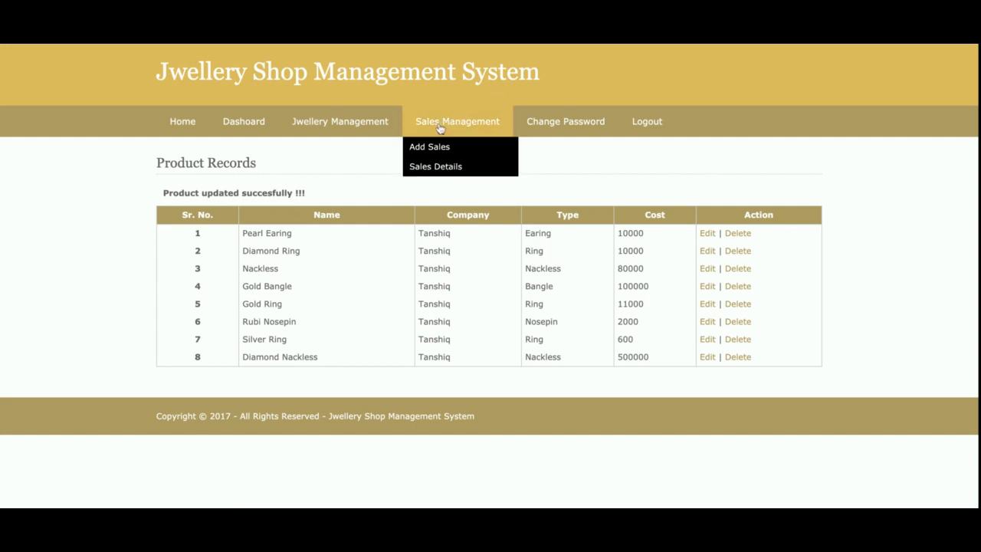
- Visit Add Jwellery, then return to the Jwellery Details product list
mouse_move(361, 124)
click(357, 146)
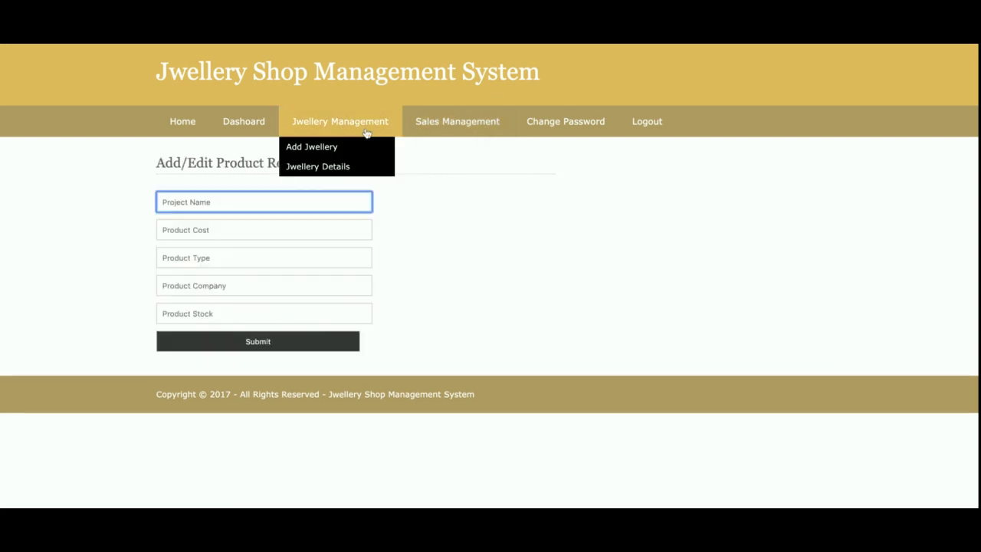
click(364, 169)
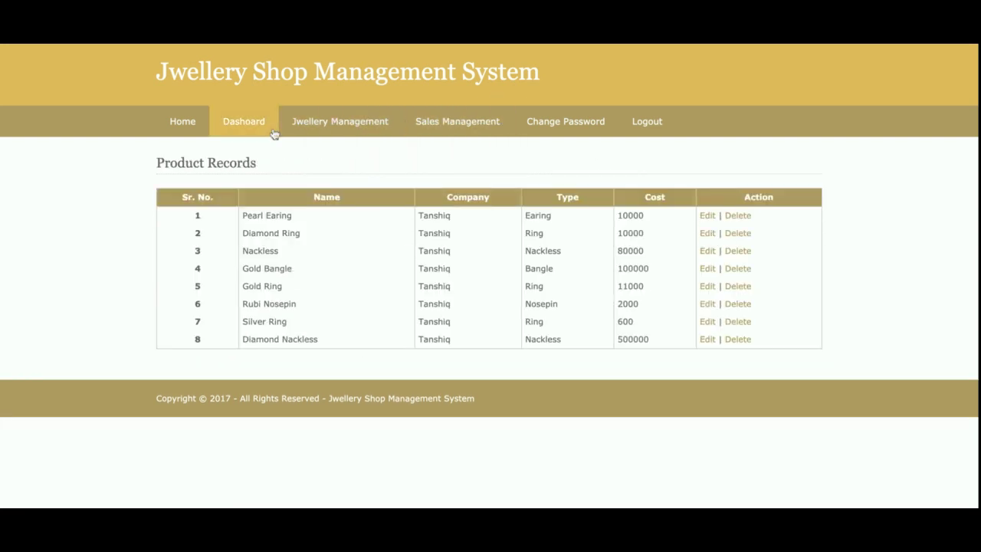
- In Add Sales, enter the customer's name and contact number and add them
mouse_move(428, 131)
click(421, 148)
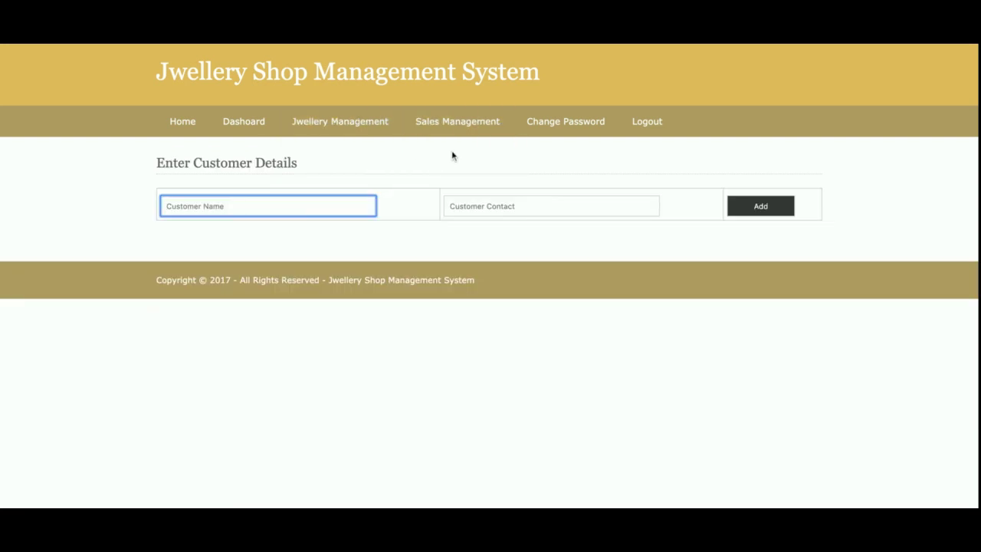
click(281, 299)
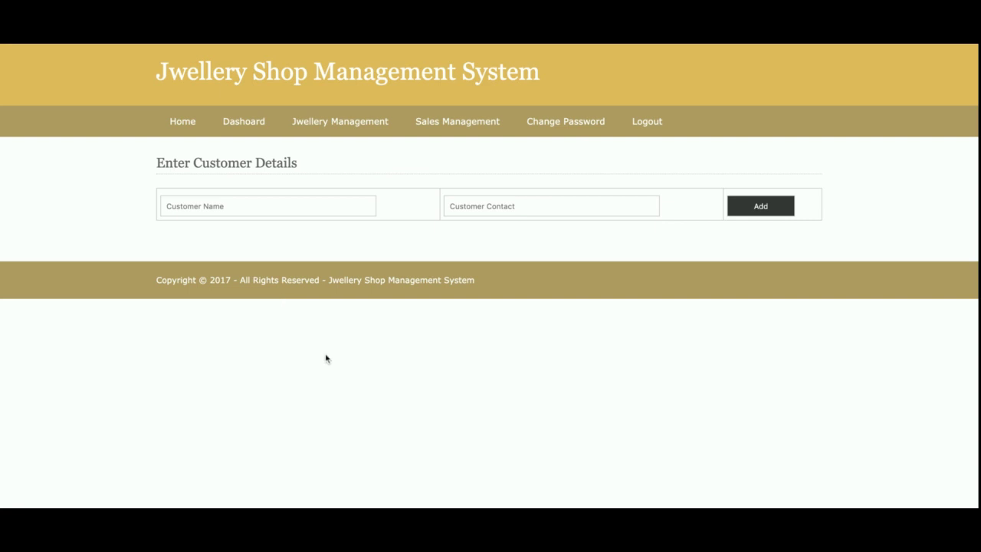
click(307, 205)
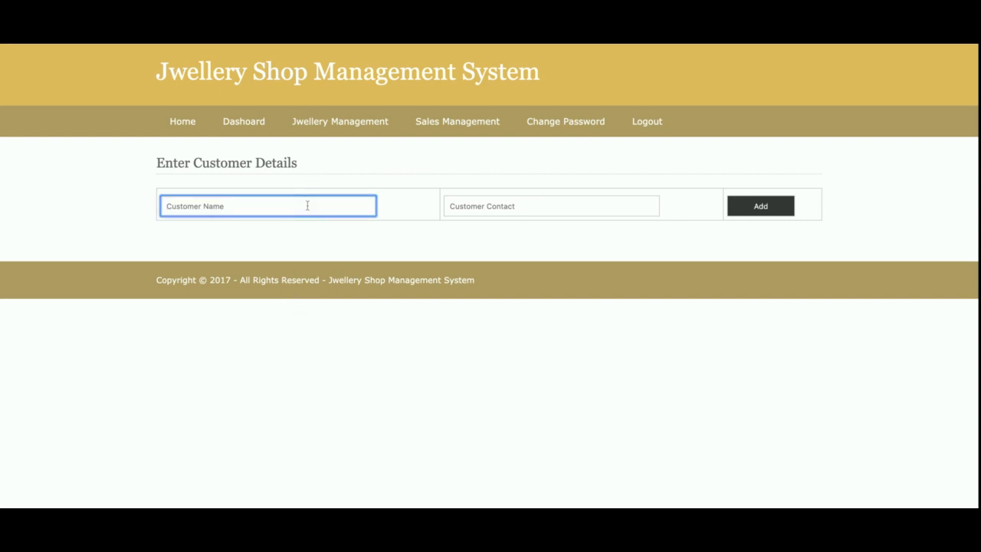
text(Kaushal)
key(Tab)
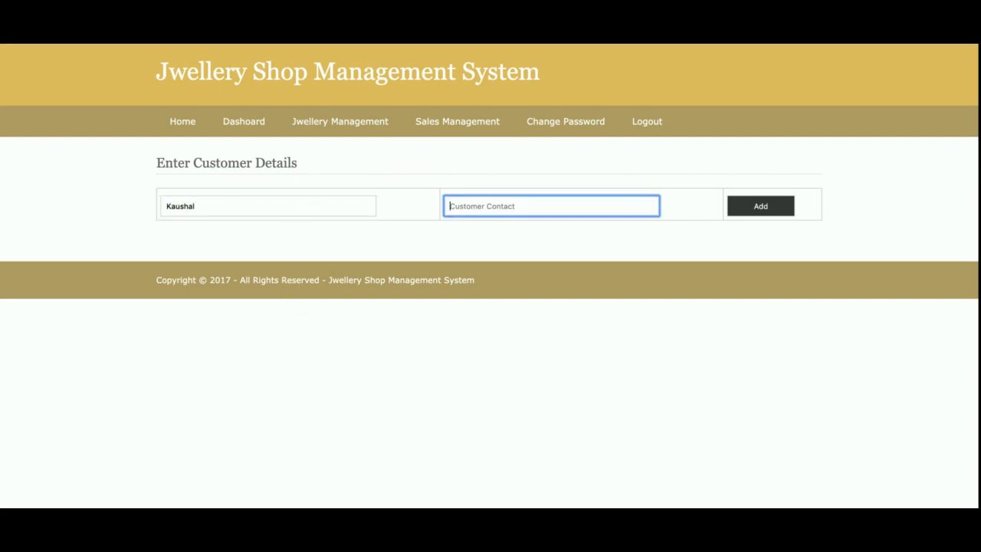
text(83746583)
click(768, 208)
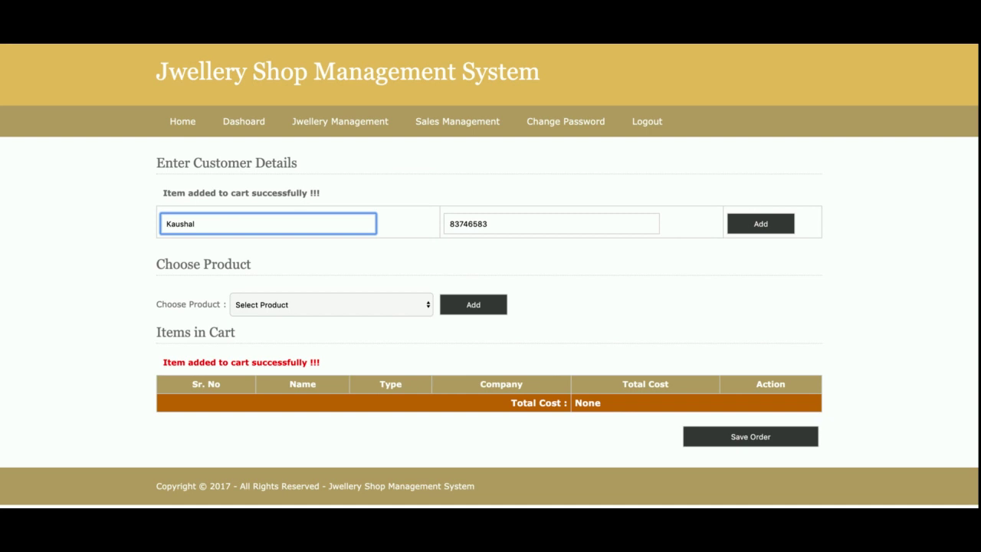
- Add Pearl Earing to the cart, giving a total of 10000
triple_click(253, 361)
click(346, 310)
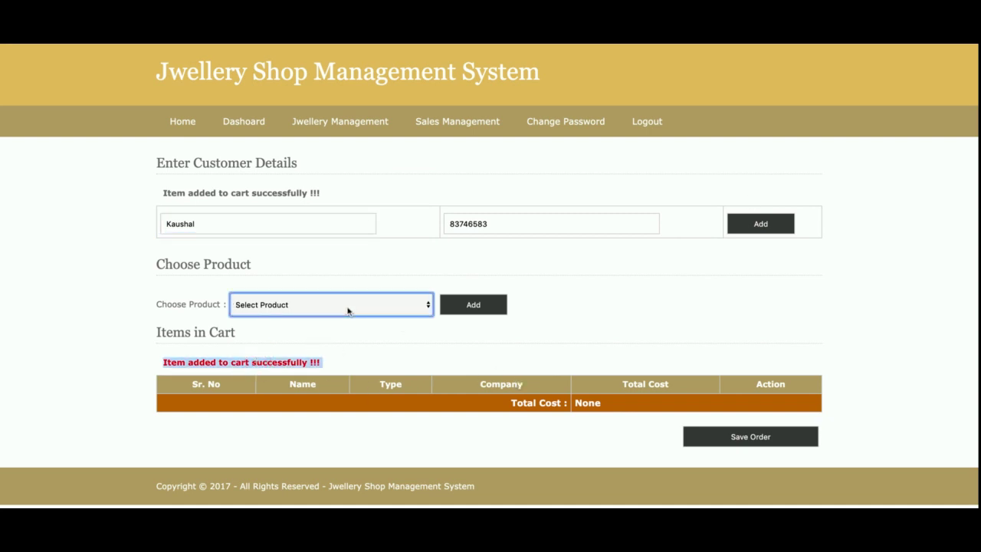
click(348, 320)
click(472, 304)
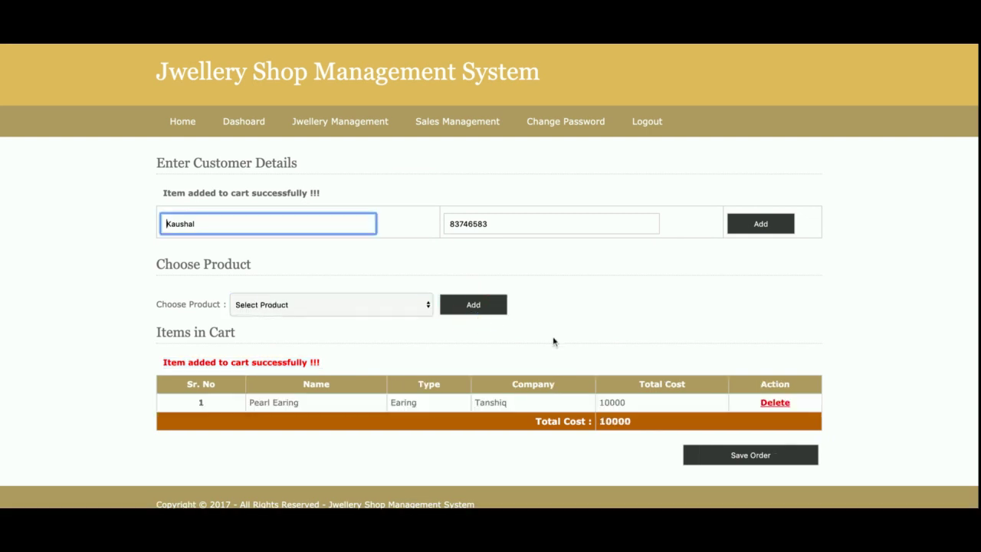
scroll(625, 332, down, 1)
scroll(625, 333, up, 1)
double_click(625, 407)
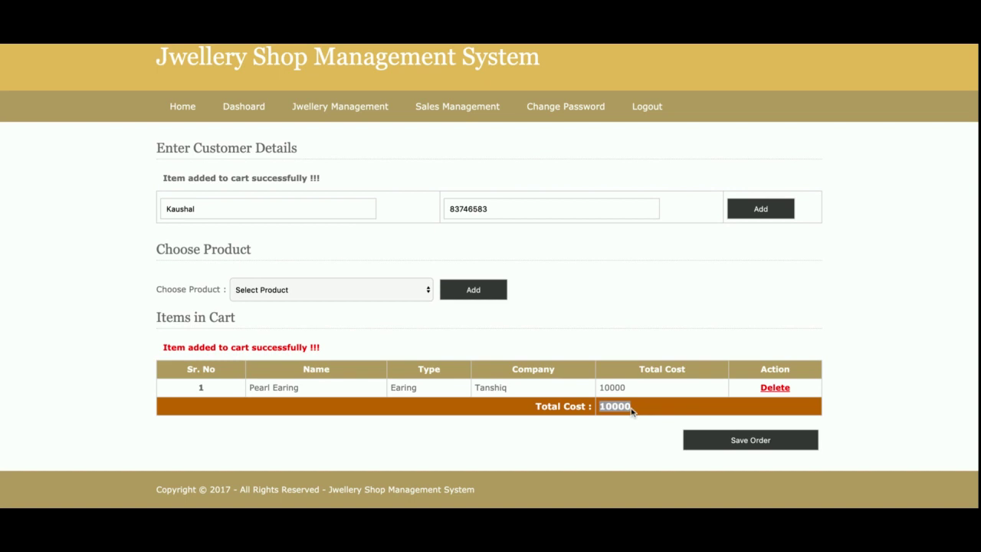
- Add Rubi Nosepin and Diamond Nackless to the cart
click(334, 292)
click(334, 292)
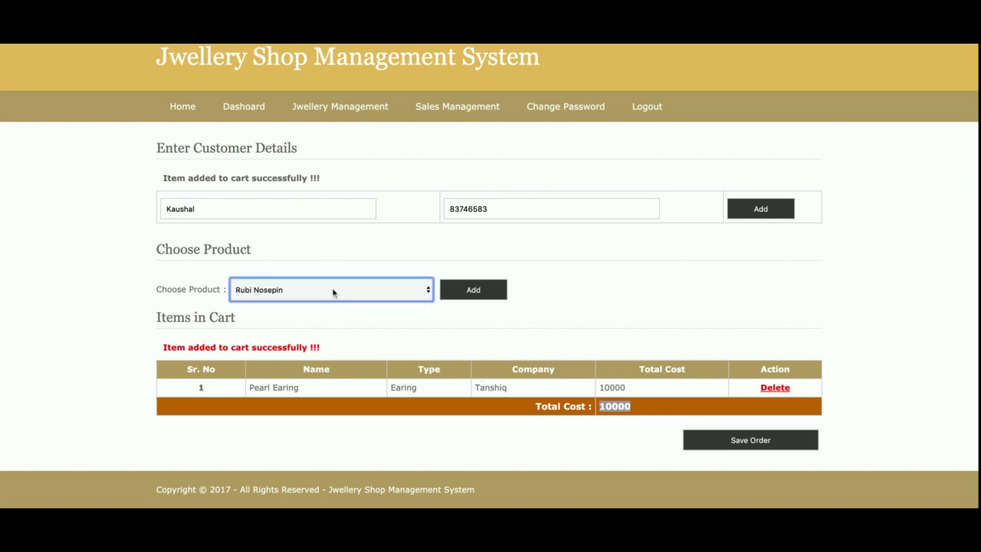
click(466, 291)
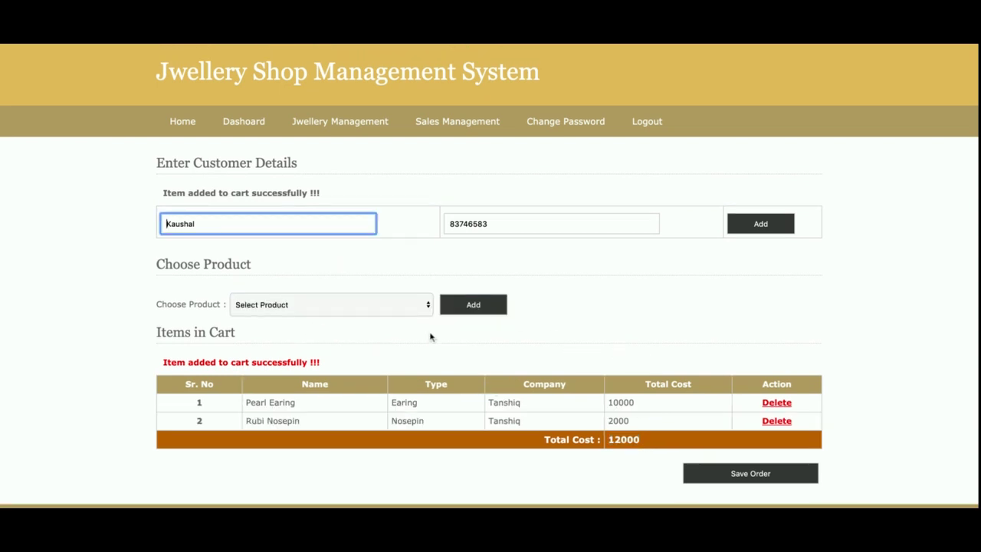
click(379, 306)
click(381, 307)
click(465, 307)
- Add Gold Bangle to the cart
scroll(597, 358, down, 2)
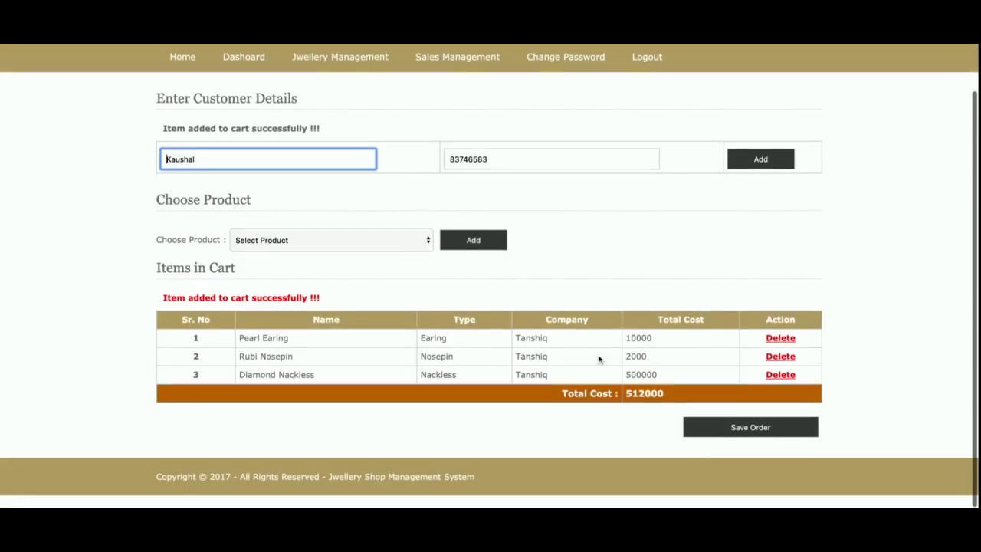
scroll(598, 359, up, 1)
click(330, 252)
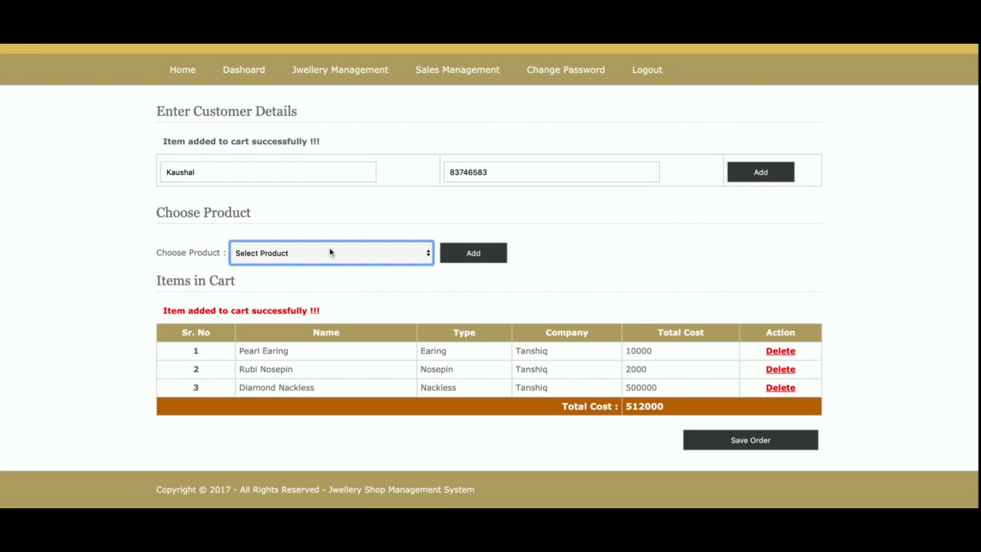
click(330, 252)
click(472, 253)
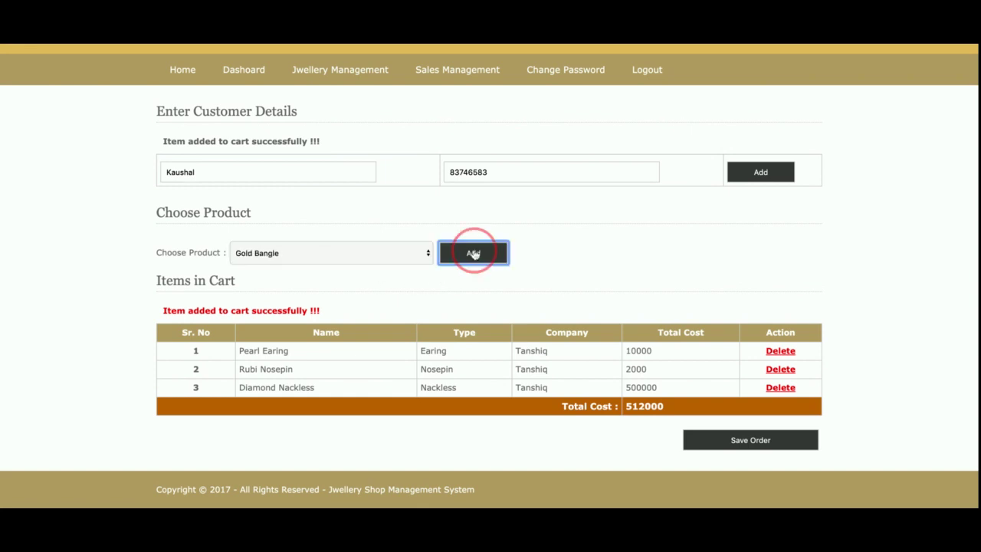
scroll(619, 305, down, 1)
scroll(619, 305, up, 1)
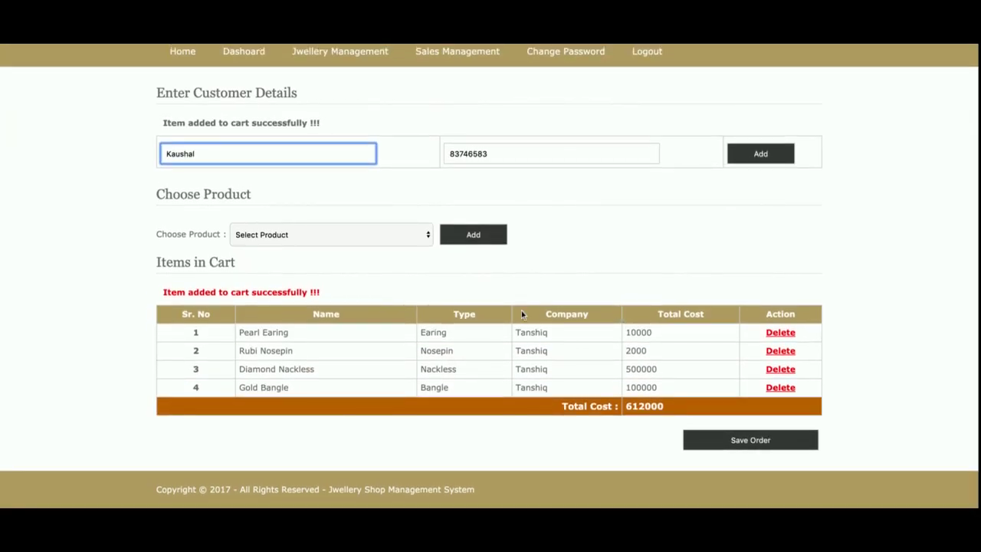
- Delete Gold Bangle from the cart, leaving a total of 512000
click(311, 235)
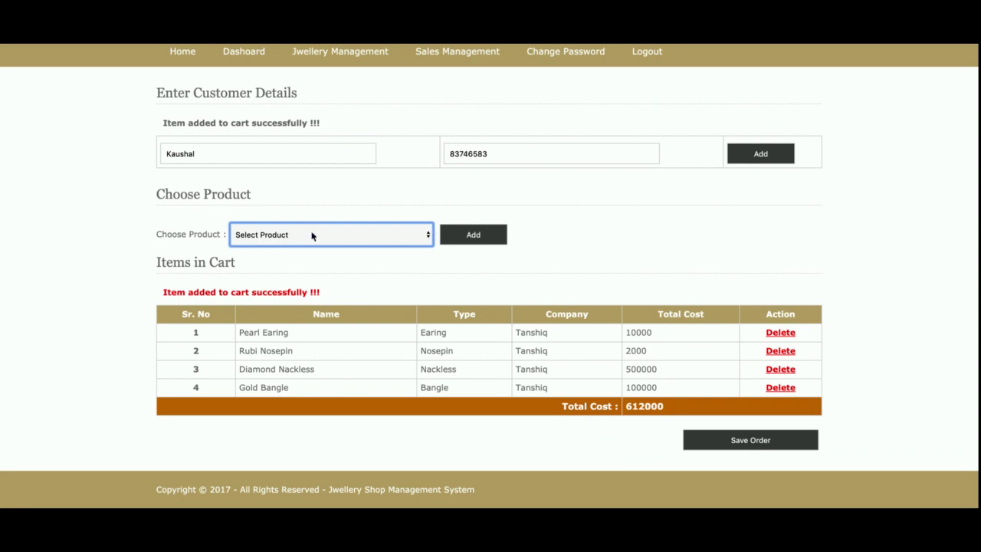
click(774, 389)
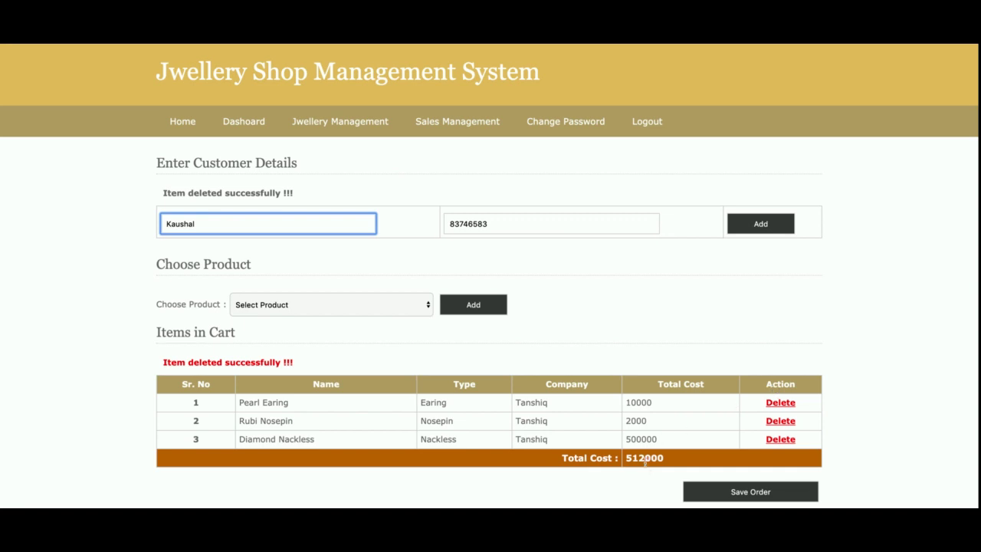
double_click(646, 463)
- Add Gold Ring to the cart, bringing the total to 523000
click(354, 310)
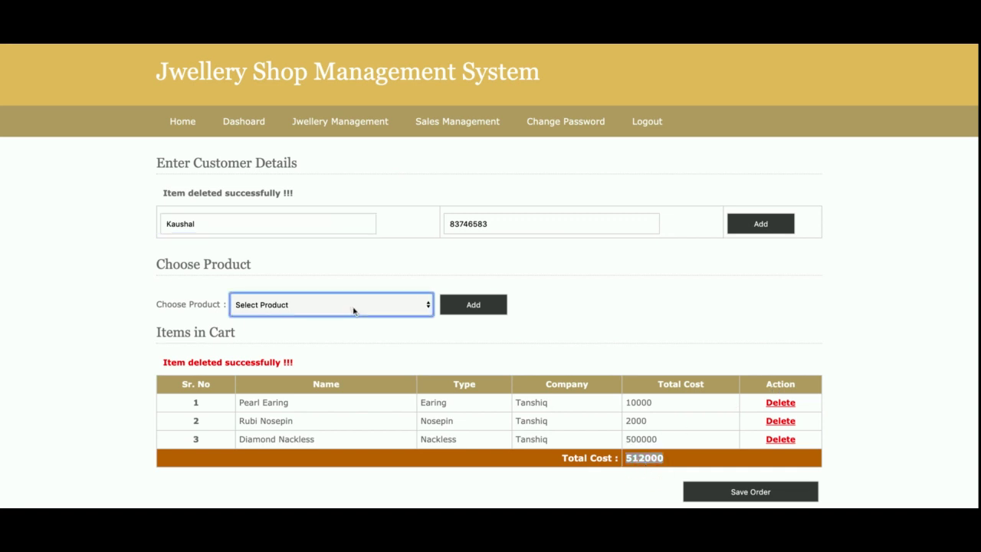
click(396, 309)
click(473, 309)
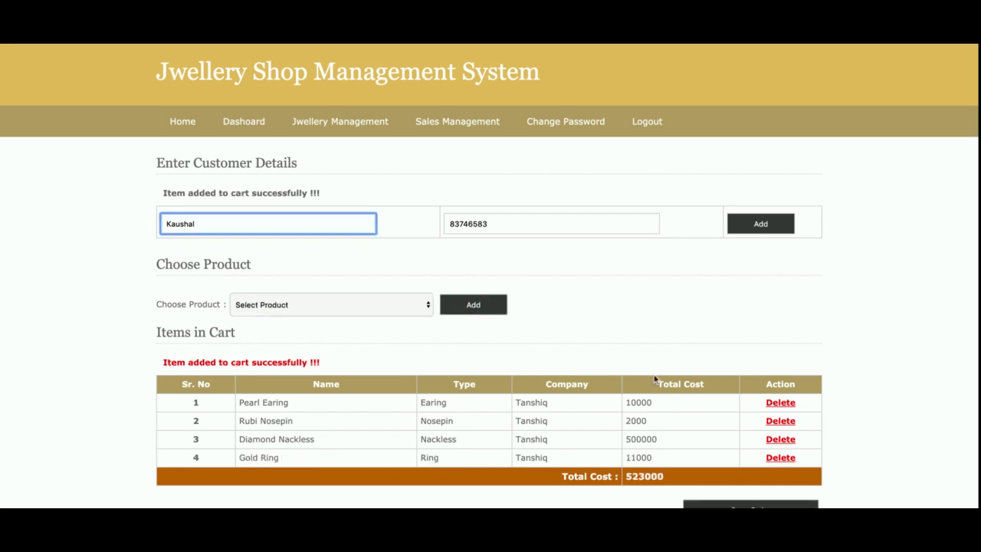
scroll(655, 379, down, 2)
- Save the cart as Order ID 11 with four items totalling 523000
click(739, 445)
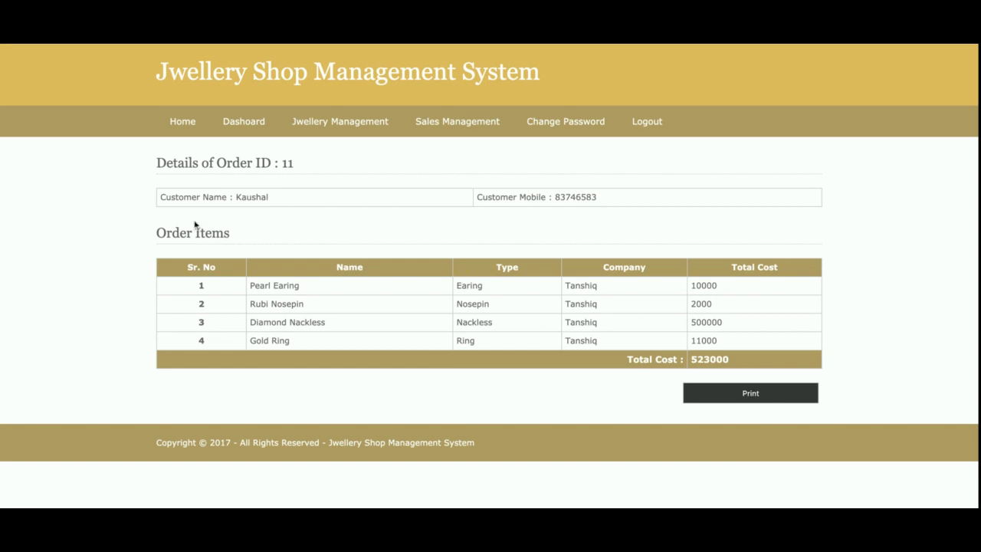
click(228, 302)
drag(227, 303, 537, 299)
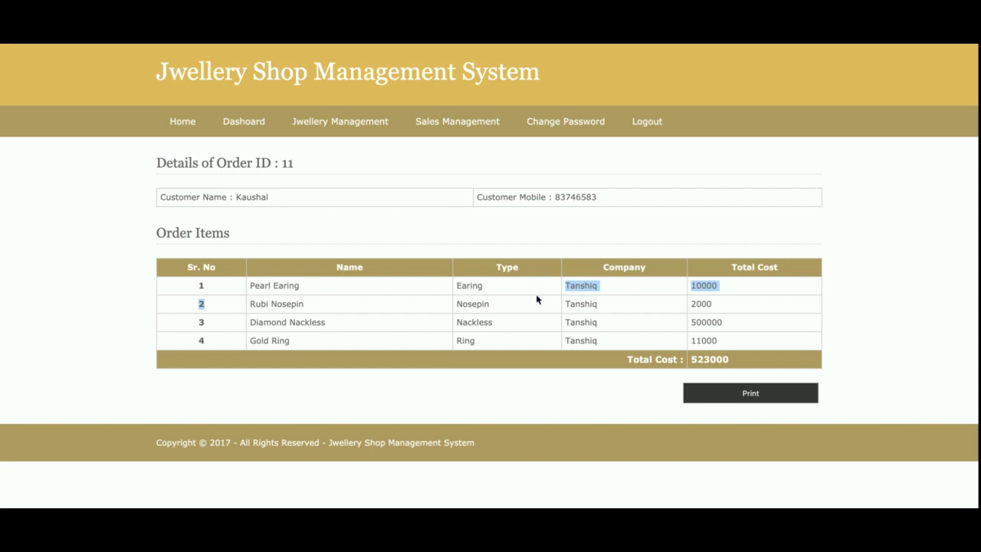
mouse_move(457, 122)
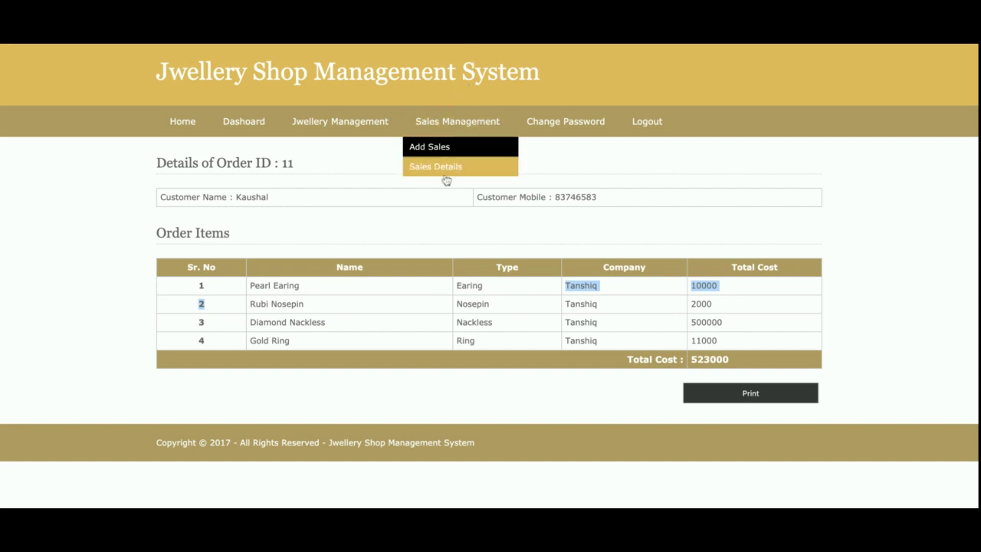
click(446, 172)
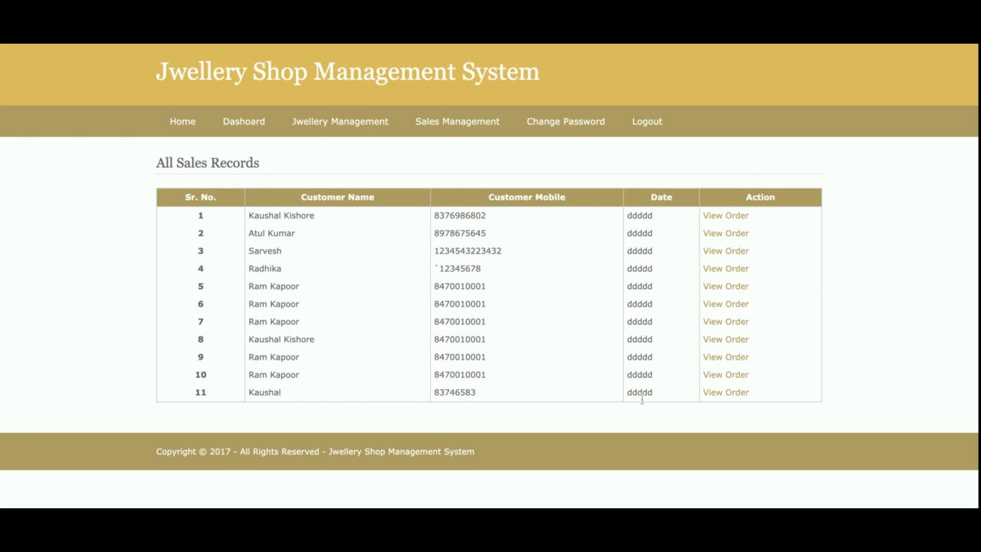
click(726, 393)
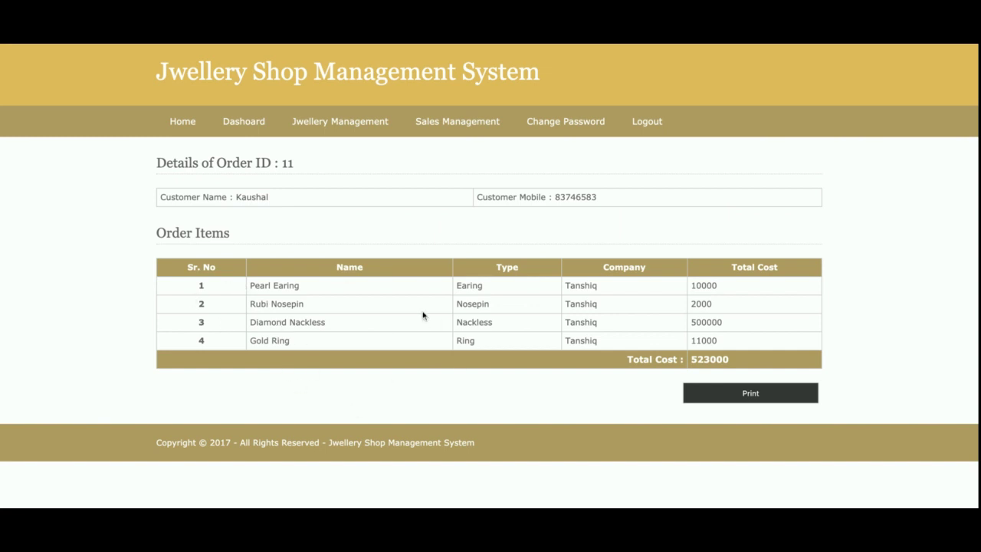
double_click(287, 163)
double_click(707, 360)
- Open the Change Password form from the top navigation bar
click(571, 134)
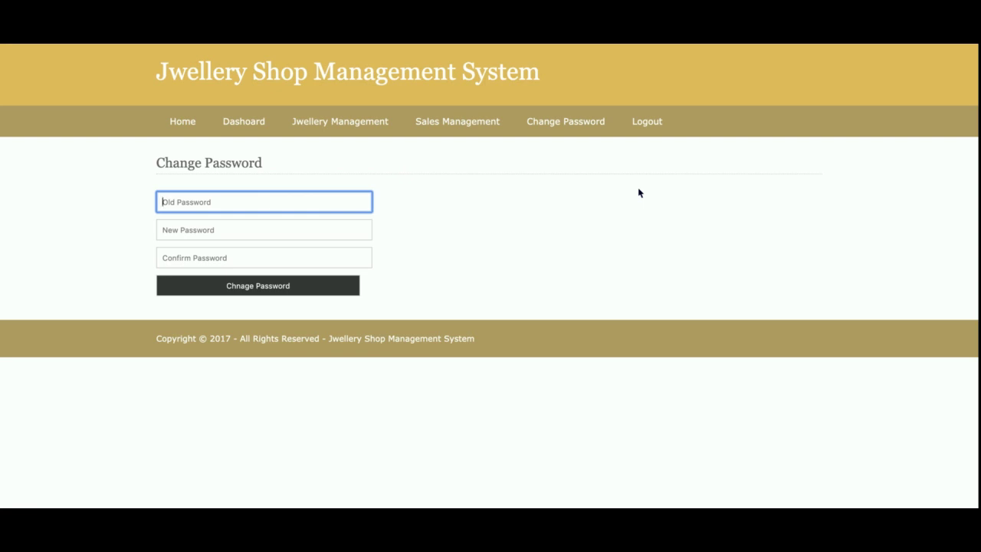
- Log out of the admin account, then sign back in from the login page
click(655, 130)
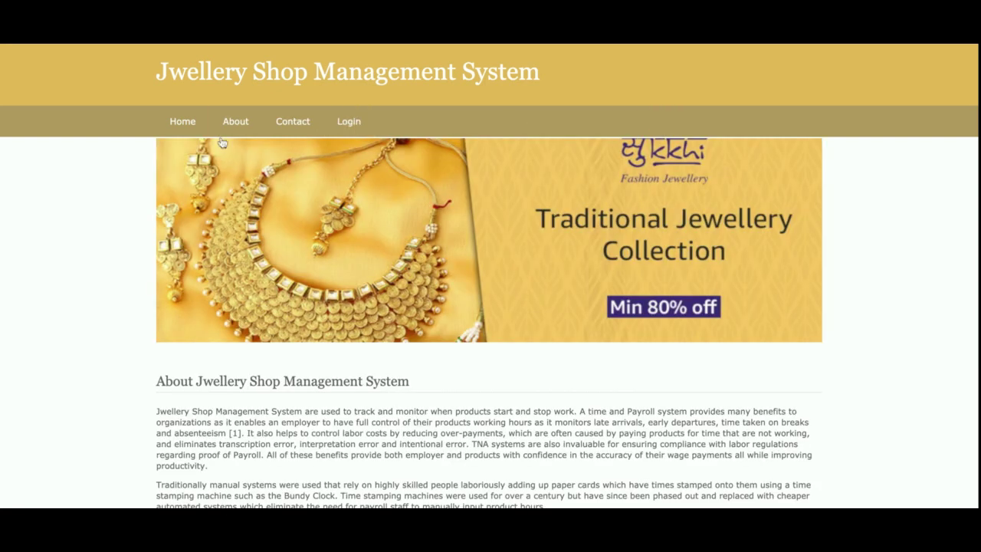
click(360, 123)
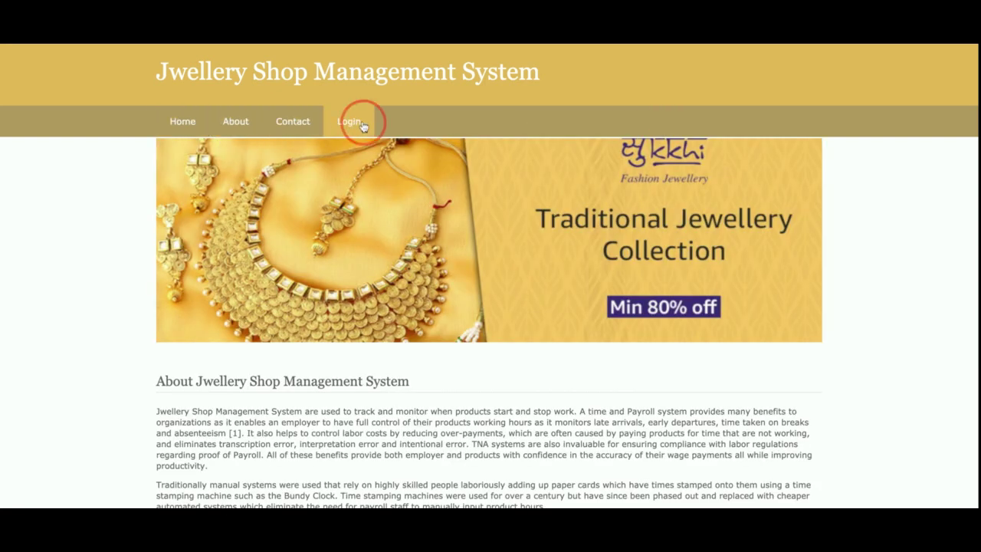
click(295, 129)
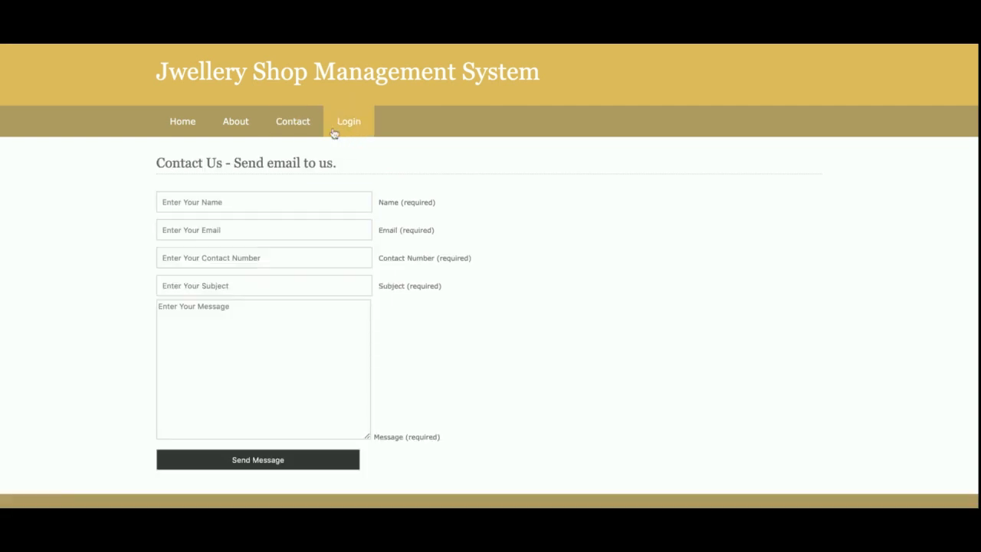
click(331, 127)
click(252, 283)
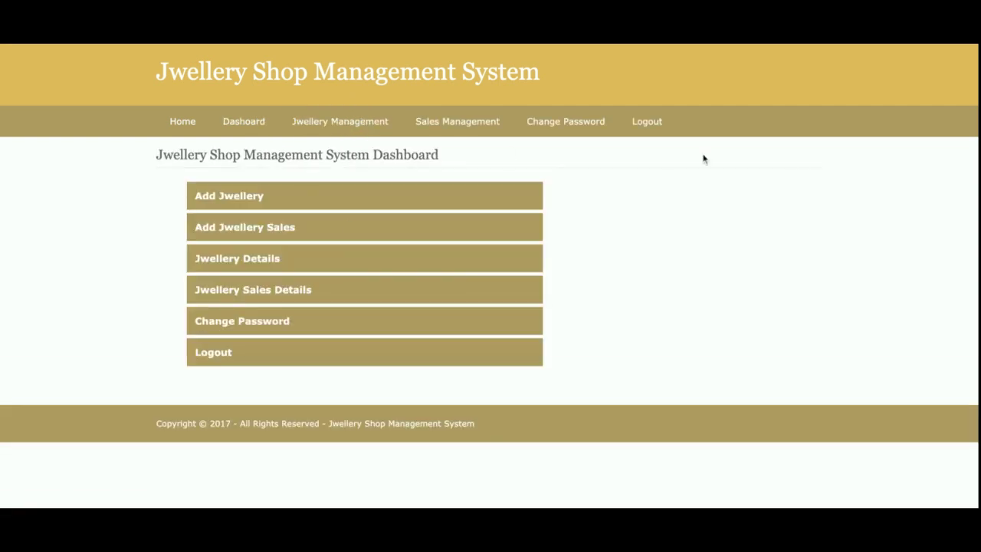
- Log out again, browse the About and Contact pages, and return to Login
click(636, 121)
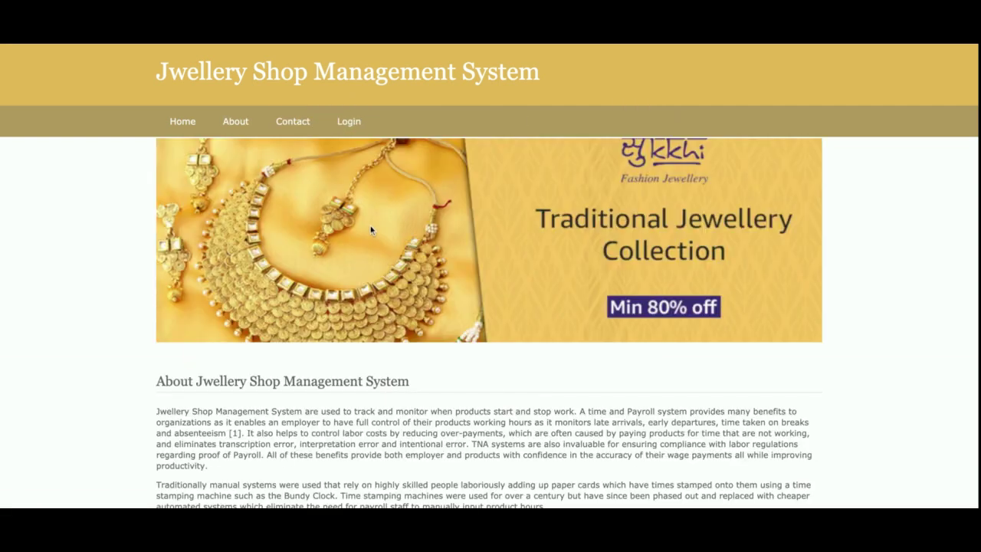
click(246, 129)
click(279, 126)
click(366, 132)
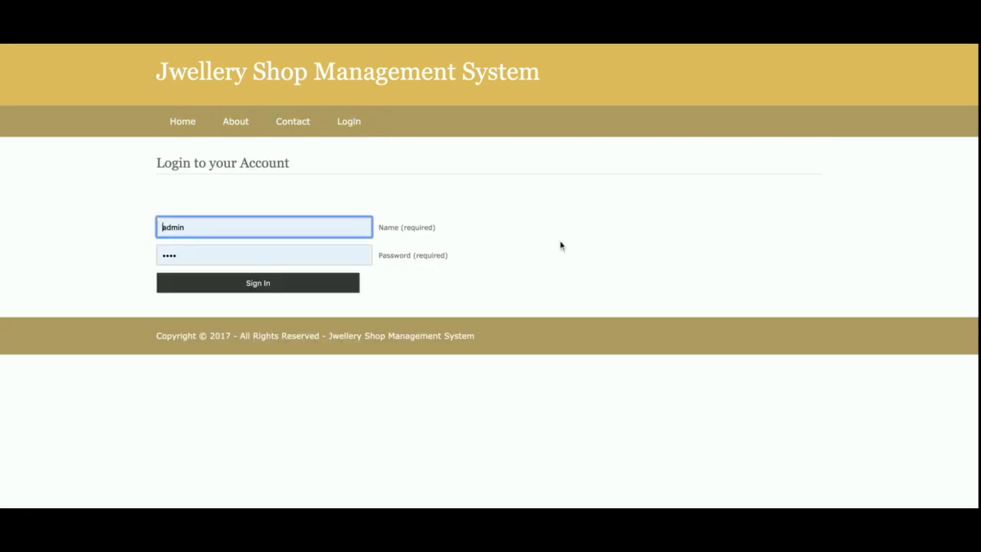